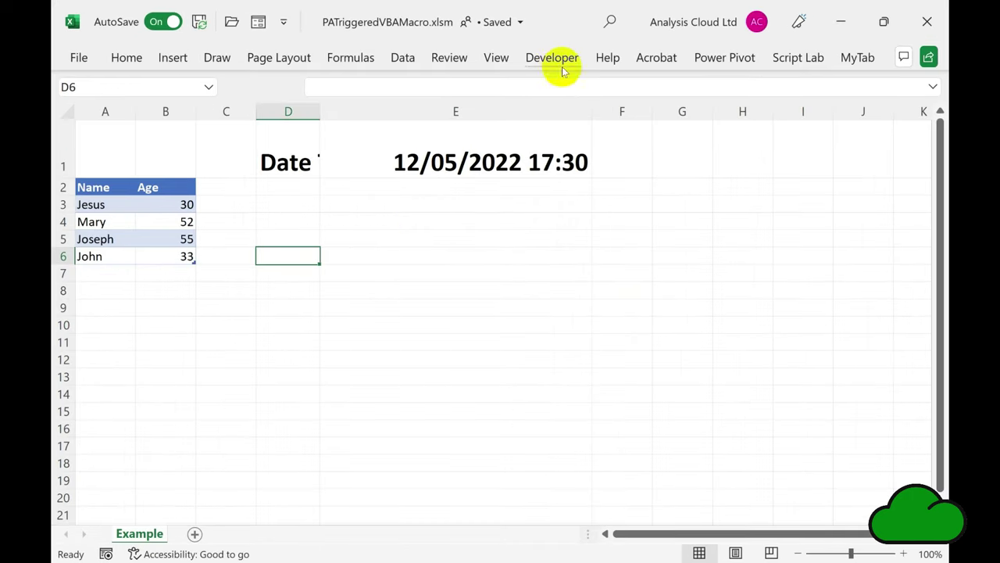
Step: In the VBA editor, view ThisWorkbook's Workbook_Open event calling Module1.CreateChart
{"action": "left_click", "coordinate": [554, 58]}
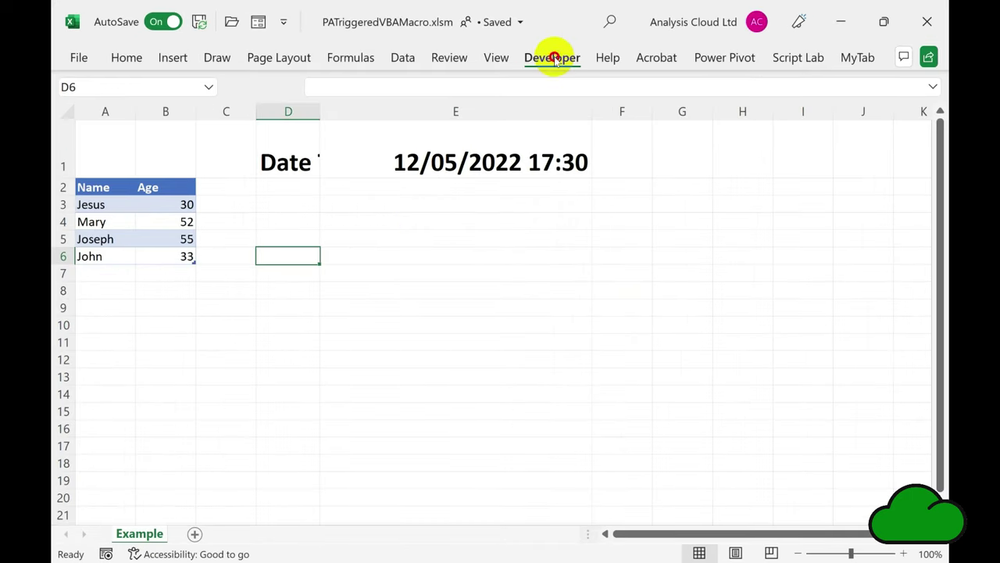
{"action": "left_click", "coordinate": [80, 109]}
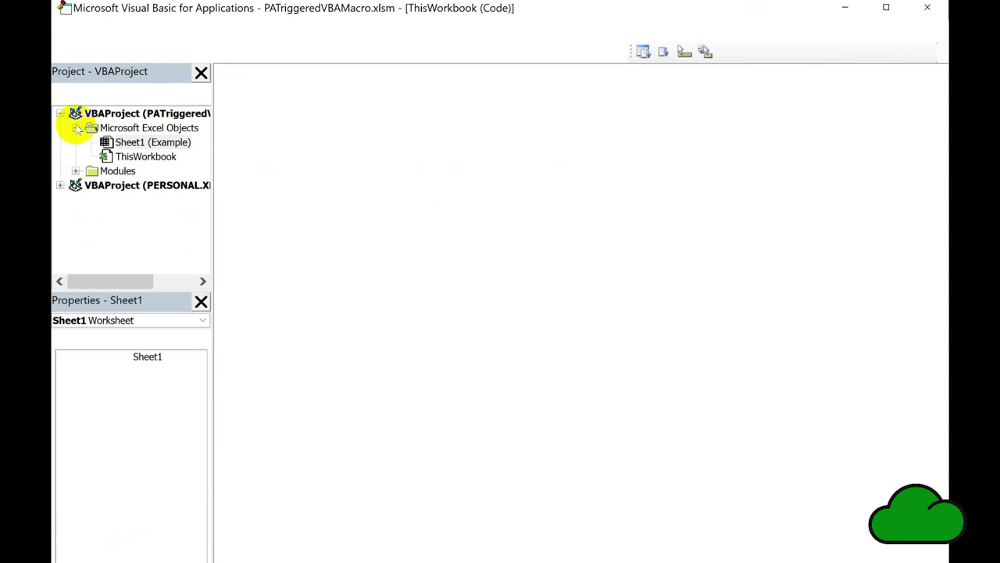
{"action": "left_click", "coordinate": [156, 156]}
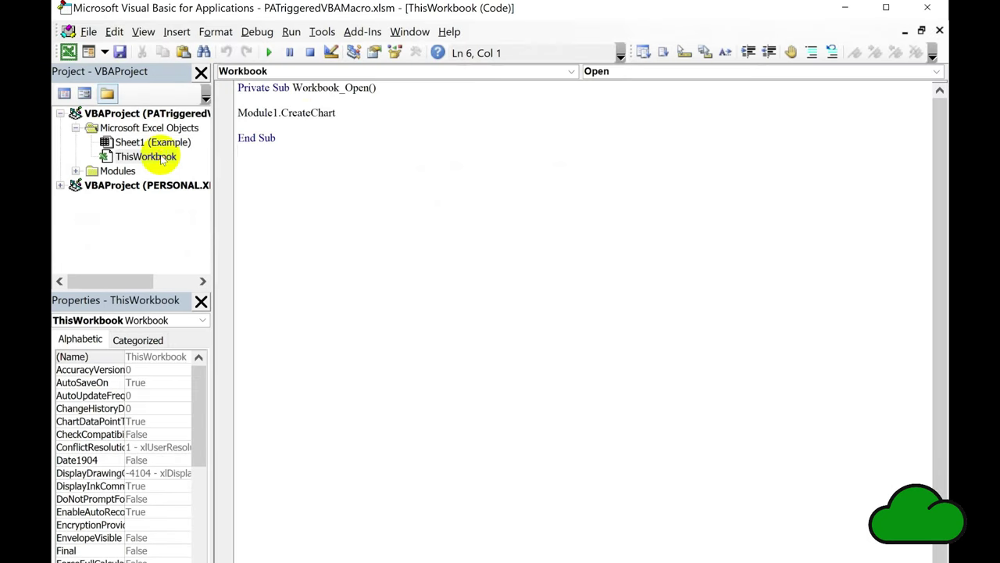
{"action": "left_click", "coordinate": [307, 121]}
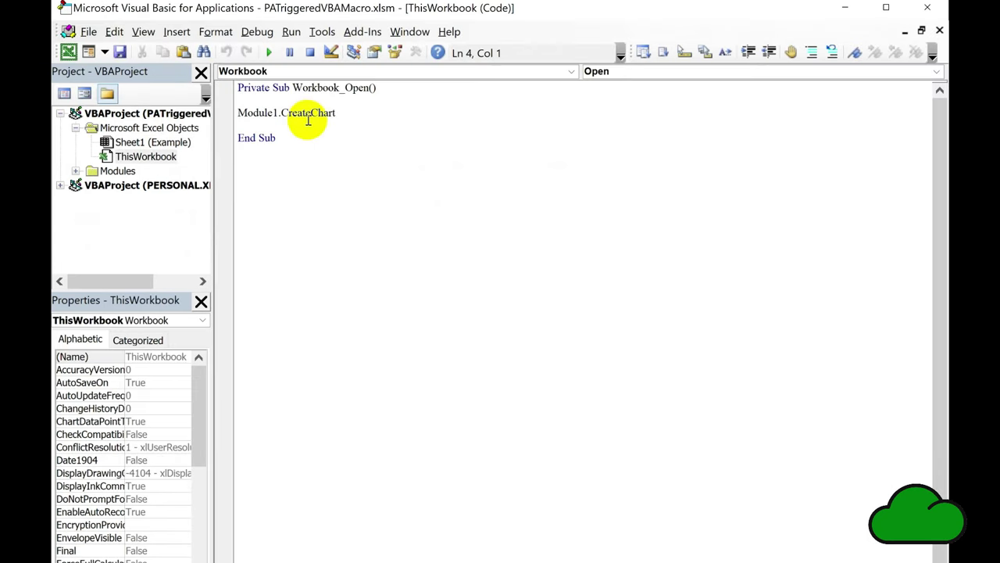
{"action": "double_click", "coordinate": [308, 118]}
{"action": "left_click", "coordinate": [357, 109]}
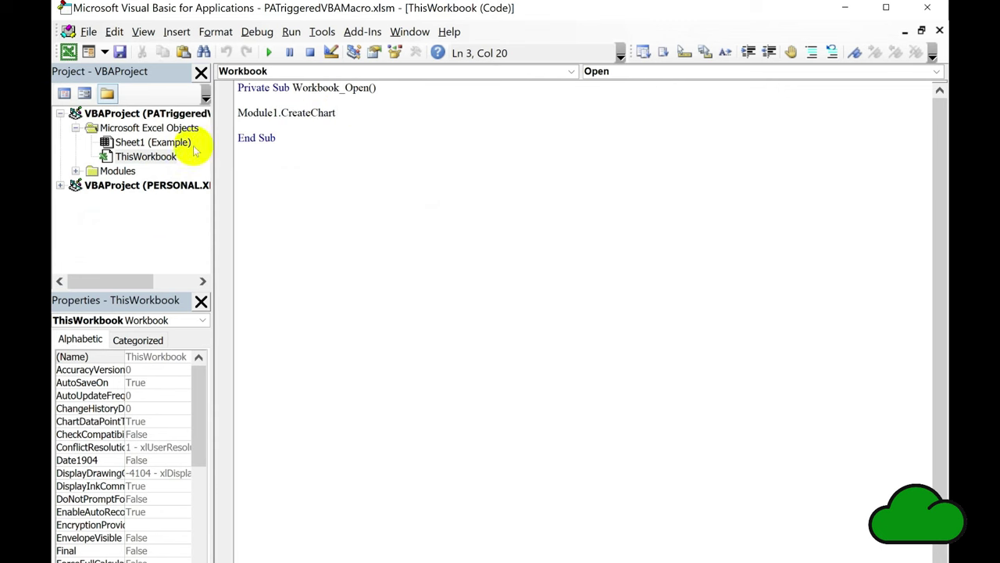
Step: Read the CreateChart macro in Module1, then return to Excel with Alt+F11
{"action": "left_click", "coordinate": [75, 170]}
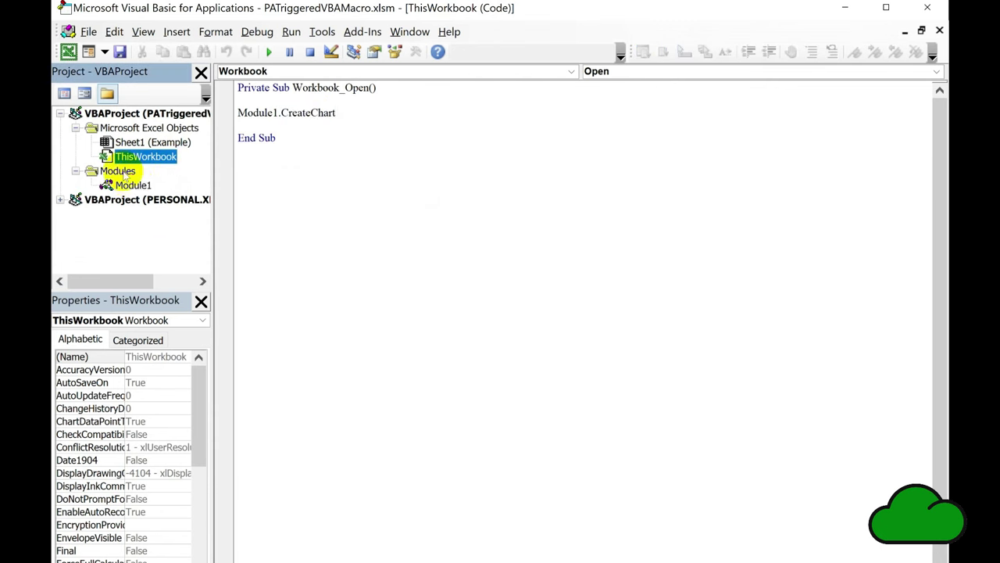
{"action": "double_click", "coordinate": [133, 184]}
{"action": "left_click", "coordinate": [361, 117]}
{"action": "key", "text": "Down"}
{"action": "key", "text": "Down"}
{"action": "key", "text": "Down"}
{"action": "key", "text": "Down"}
{"action": "key", "text": "Down"}
{"action": "key", "text": "Down"}
{"action": "key", "text": "Down"}
{"action": "key", "text": "Down"}
{"action": "key", "text": "Down"}
{"action": "key", "text": "Down"}
{"action": "key", "text": "Down"}
{"action": "key", "text": "Down"}
{"action": "key", "text": "Down"}
{"action": "key", "text": "Down"}
{"action": "key", "text": "Down"}
{"action": "key", "text": "Down"}
{"action": "key", "text": "Down"}
{"action": "key", "text": "Down"}
{"action": "key", "text": "Down"}
{"action": "key", "text": "Down"}
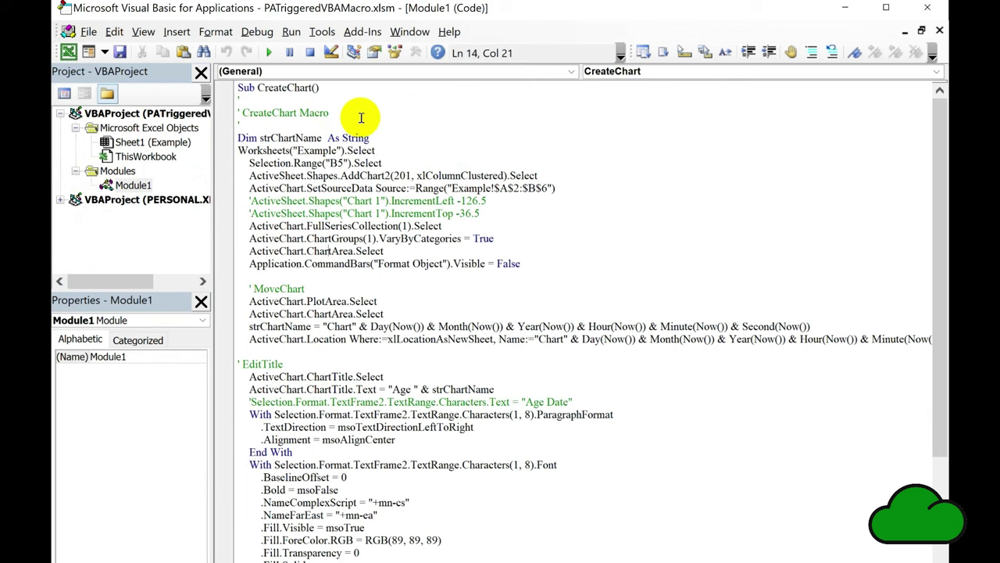
{"action": "key", "text": "Down"}
{"action": "key", "text": "Down"}
{"action": "key", "text": "Down"}
{"action": "key", "text": "Down"}
{"action": "key", "text": "Down"}
{"action": "key", "text": "Down"}
{"action": "key", "text": "Down"}
{"action": "key", "text": "Down"}
{"action": "key", "text": "Down"}
{"action": "key", "text": "Down"}
{"action": "key", "text": "Down"}
{"action": "key", "text": "Down"}
{"action": "key", "text": "Down"}
{"action": "key", "text": "Down"}
{"action": "key", "text": "Down"}
{"action": "key", "text": "Down"}
{"action": "key", "text": "Down"}
{"action": "key", "text": "Down"}
{"action": "key", "text": "Down"}
{"action": "key", "text": "Down"}
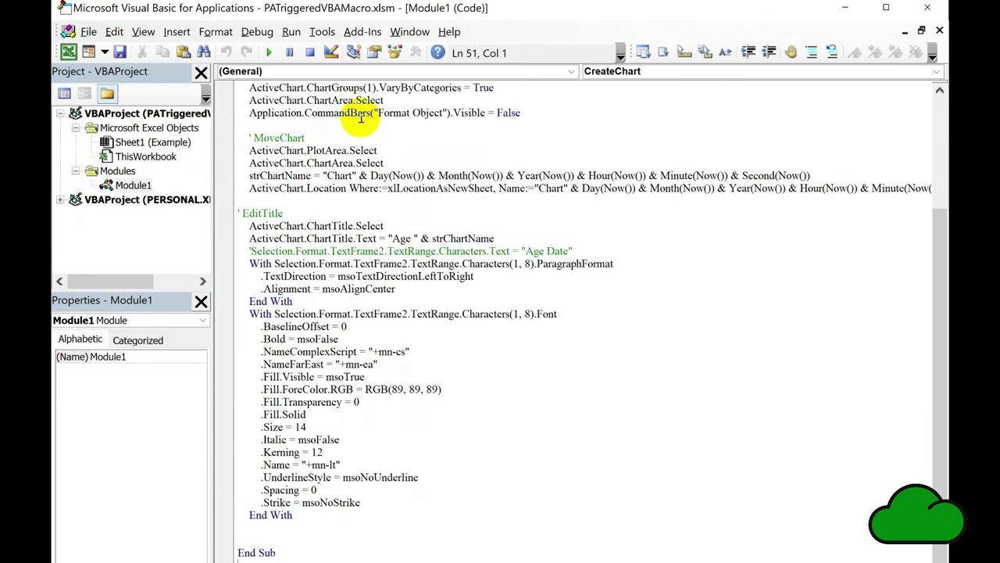
{"action": "key", "text": "Up"}
{"action": "key", "text": "Up"}
{"action": "key", "text": "Up"}
{"action": "key", "text": "Up"}
{"action": "key", "text": "Up"}
{"action": "key", "text": "Up"}
{"action": "key", "text": "Up"}
{"action": "key", "text": "Up"}
{"action": "key", "text": "Up"}
{"action": "key", "text": "Up"}
{"action": "key", "text": "Up"}
{"action": "key", "text": "Up"}
{"action": "key", "text": "Up"}
{"action": "key", "text": "Up"}
{"action": "key", "text": "Up"}
{"action": "key", "text": "Up"}
{"action": "key", "text": "Up"}
{"action": "key", "text": "Up"}
{"action": "key", "text": "Up"}
{"action": "key", "text": "Up"}
{"action": "key", "text": "Up"}
{"action": "key", "text": "Up"}
{"action": "key", "text": "Up"}
{"action": "key", "text": "Up"}
{"action": "key", "text": "Up"}
{"action": "key", "text": "Up"}
{"action": "key", "text": "Up"}
{"action": "key", "text": "Up"}
{"action": "key", "text": "Up"}
{"action": "key", "text": "Up"}
{"action": "key", "text": "Up"}
{"action": "key", "text": "Up"}
{"action": "key", "text": "Up"}
{"action": "key", "text": "Up"}
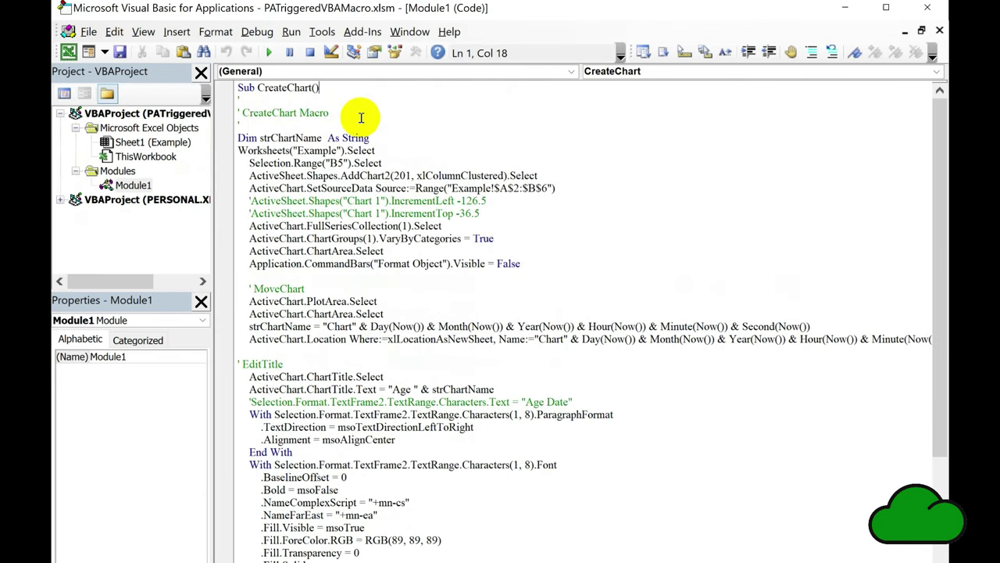
{"action": "key", "text": "alt+F11"}
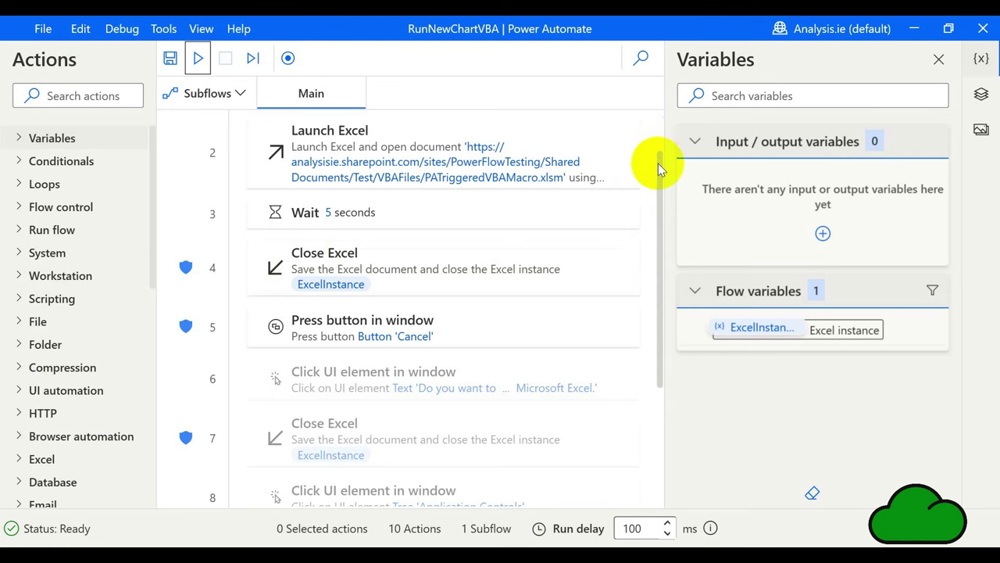
Step: Open the parameters of the Launch Excel action opening PATriggeredVBAMacro.xlsm from SharePoint
{"action": "left_click_drag", "start_coordinate": [658, 156], "coordinate": [655, 123]}
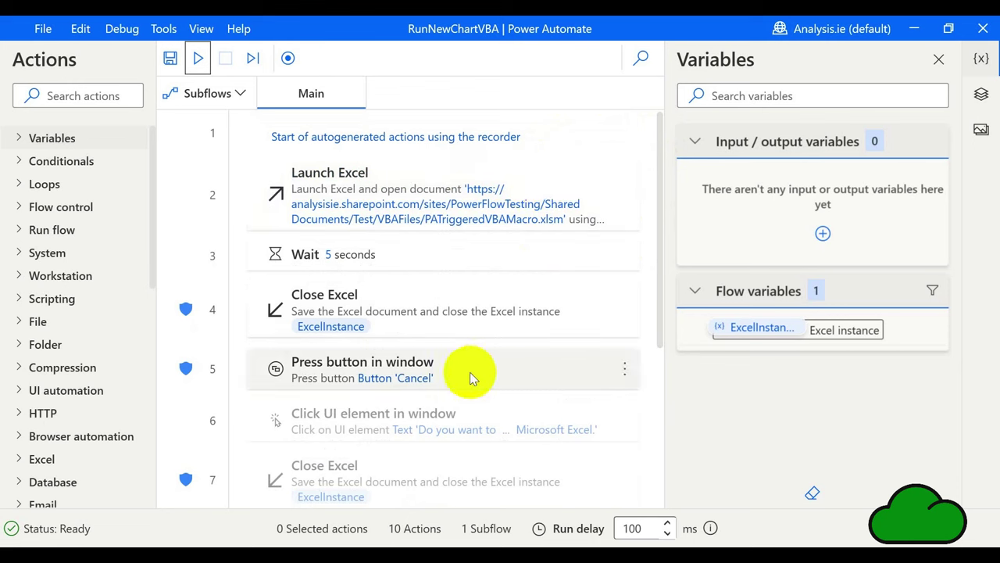
{"action": "left_click", "coordinate": [567, 184]}
{"action": "double_click", "coordinate": [567, 184]}
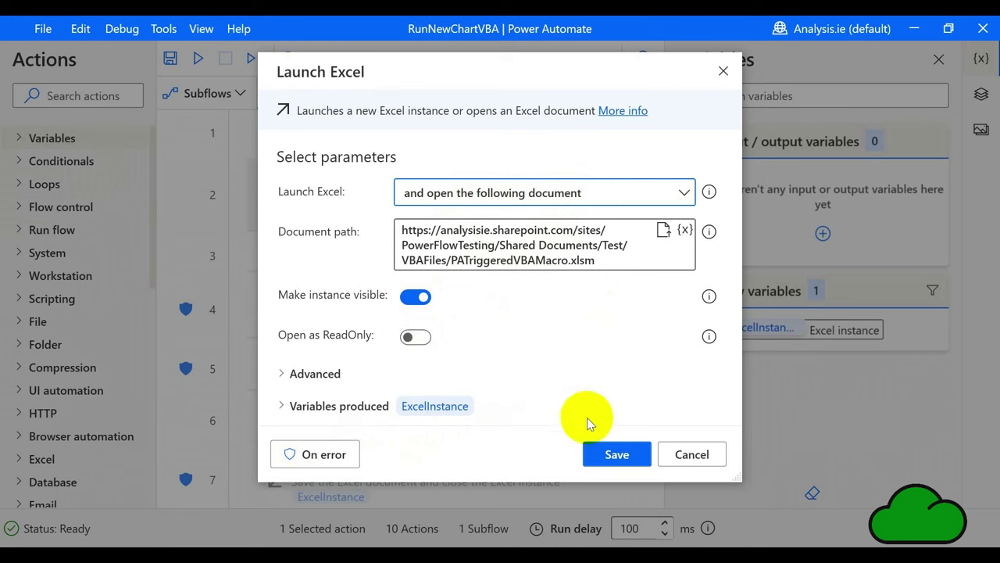
Step: Dismiss the Launch Excel settings and inspect the Close Excel step without changes
{"action": "left_click", "coordinate": [678, 446]}
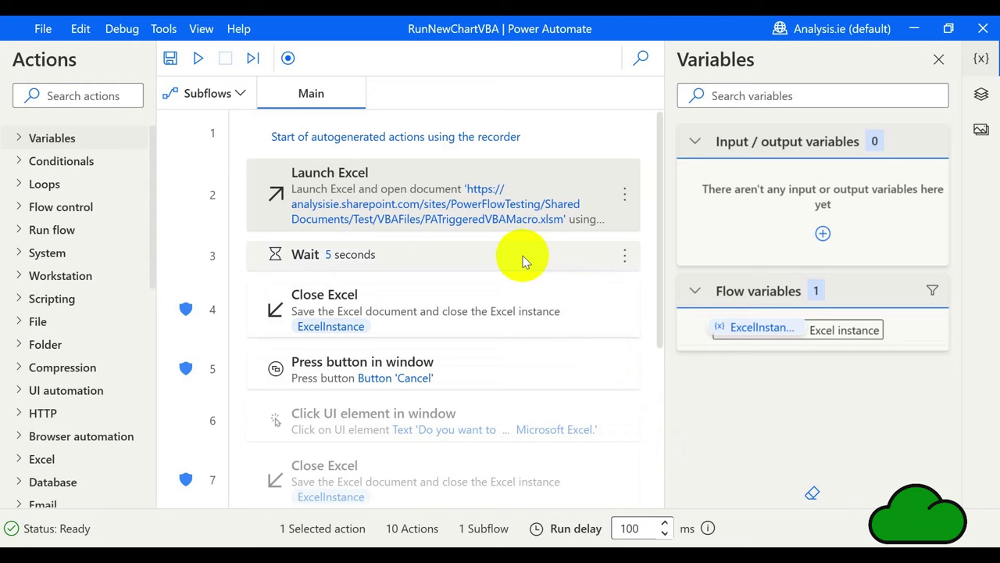
{"action": "double_click", "coordinate": [559, 290]}
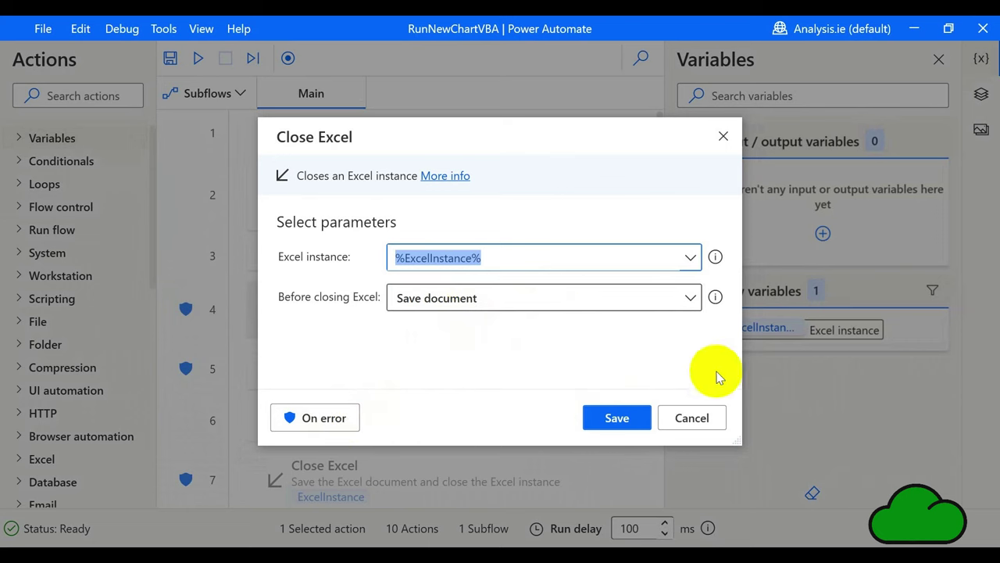
{"action": "left_click", "coordinate": [699, 416]}
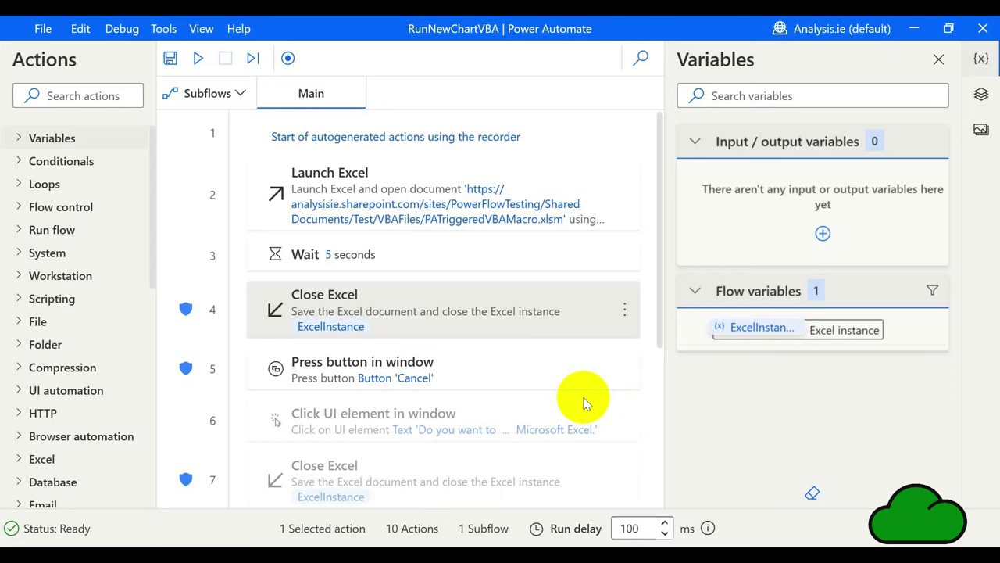
Step: Inspect the Press button in window step unchanged, then run the RunNewChartVBA desktop flow
{"action": "left_click", "coordinate": [518, 376]}
{"action": "double_click", "coordinate": [518, 376]}
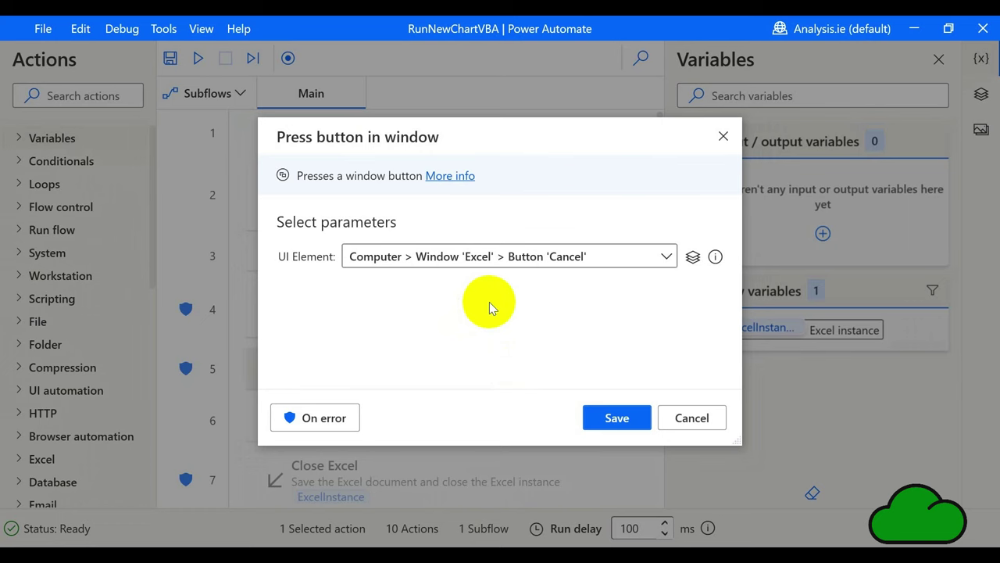
{"action": "left_click", "coordinate": [617, 418]}
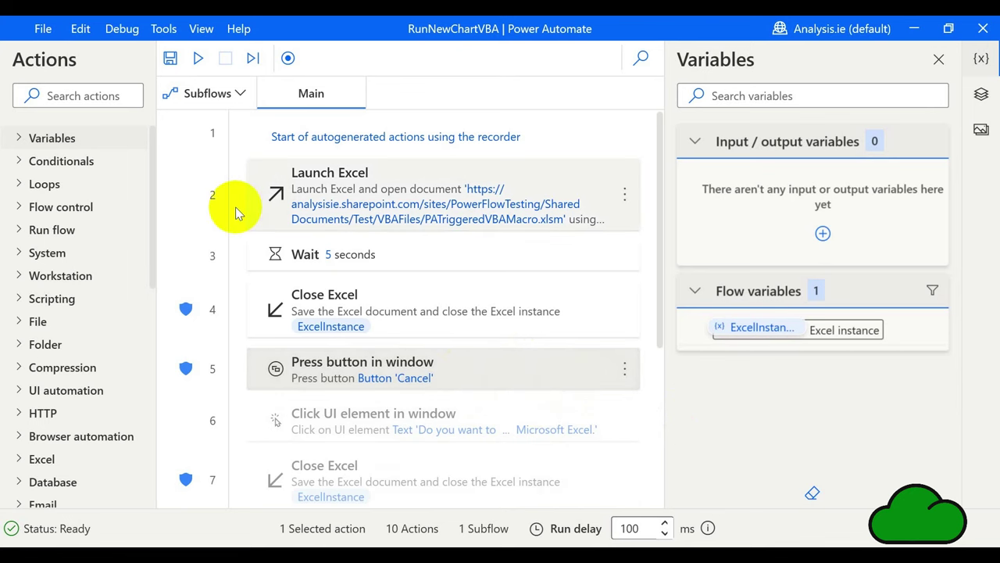
{"action": "left_click", "coordinate": [198, 57]}
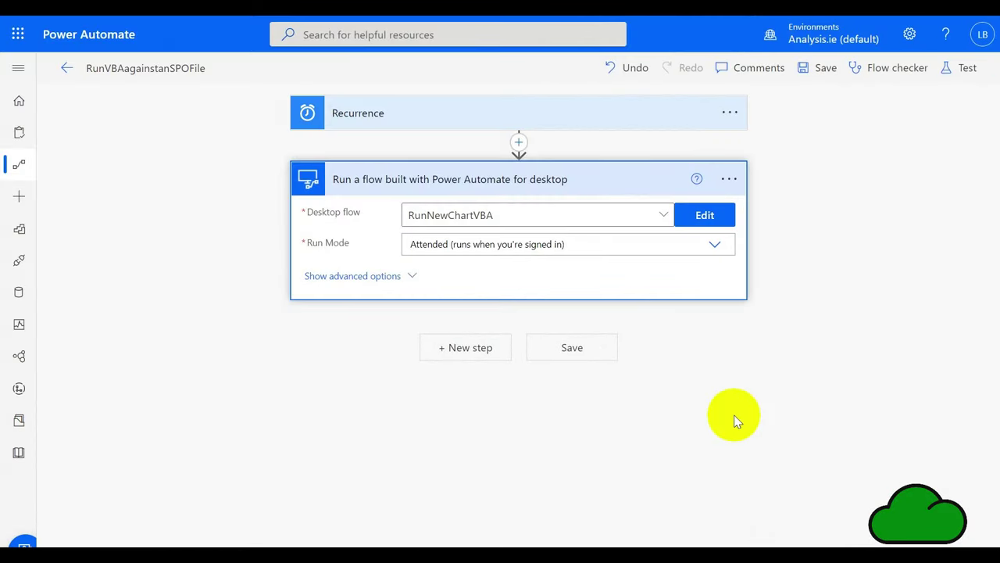
Step: Check the Recurrence trigger's daily schedule, then bring up the Test Flow panel with Manually chosen
{"action": "left_click", "coordinate": [642, 127]}
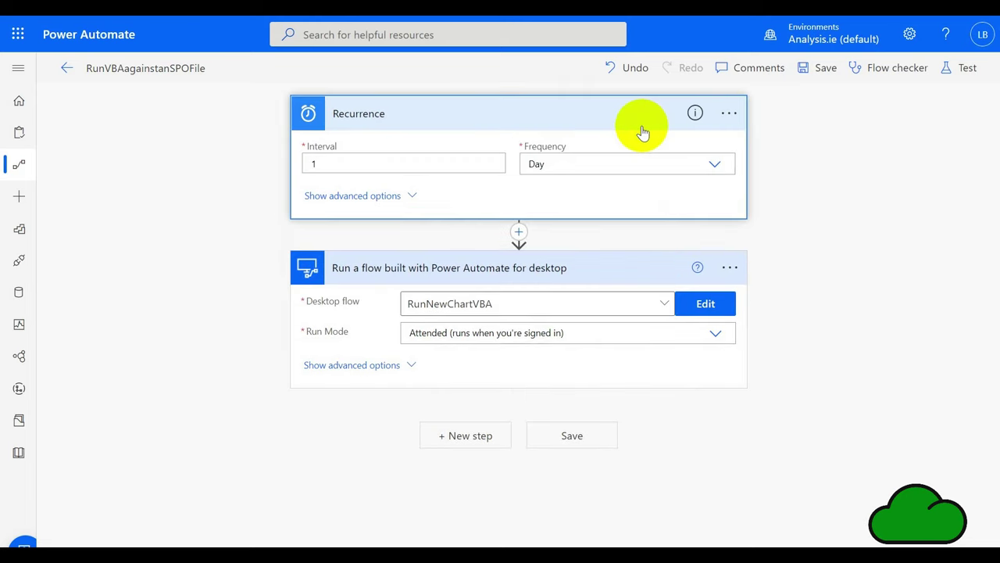
{"action": "left_click", "coordinate": [642, 130]}
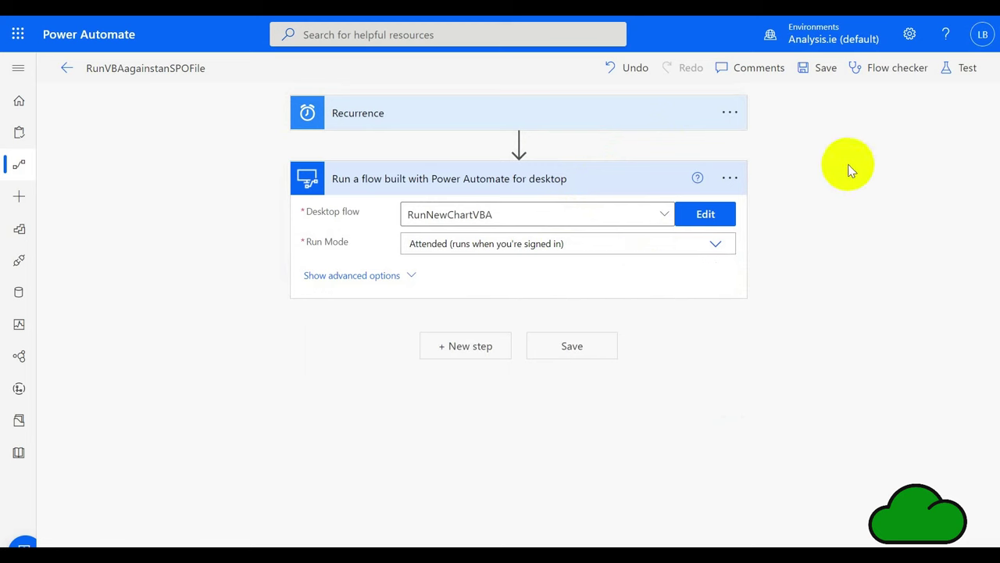
{"action": "left_click", "coordinate": [961, 77]}
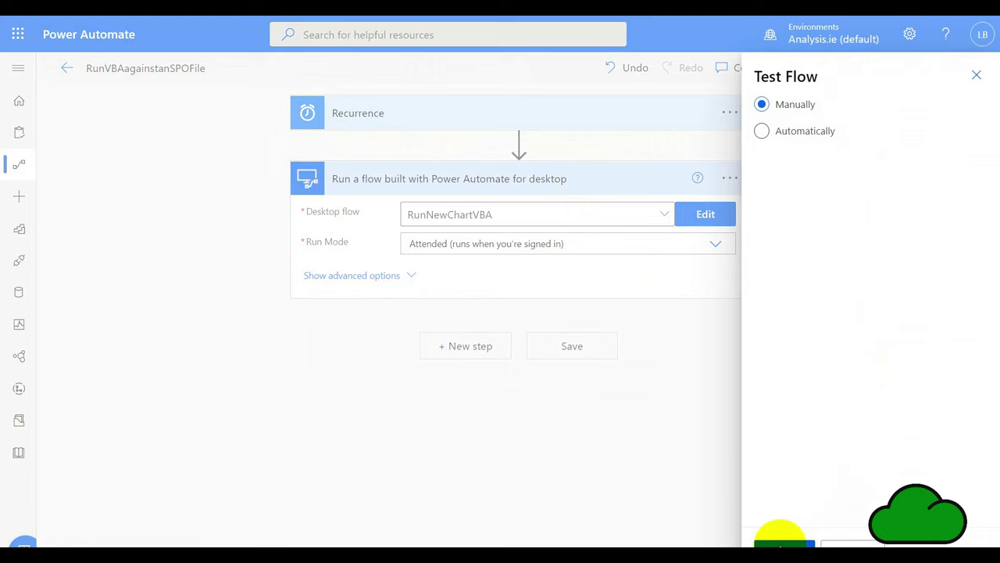
Step: Run a manual test of RunVBAagainstanSPOFile and follow the run to success
{"action": "left_click", "coordinate": [779, 543]}
{"action": "left_click", "coordinate": [781, 543]}
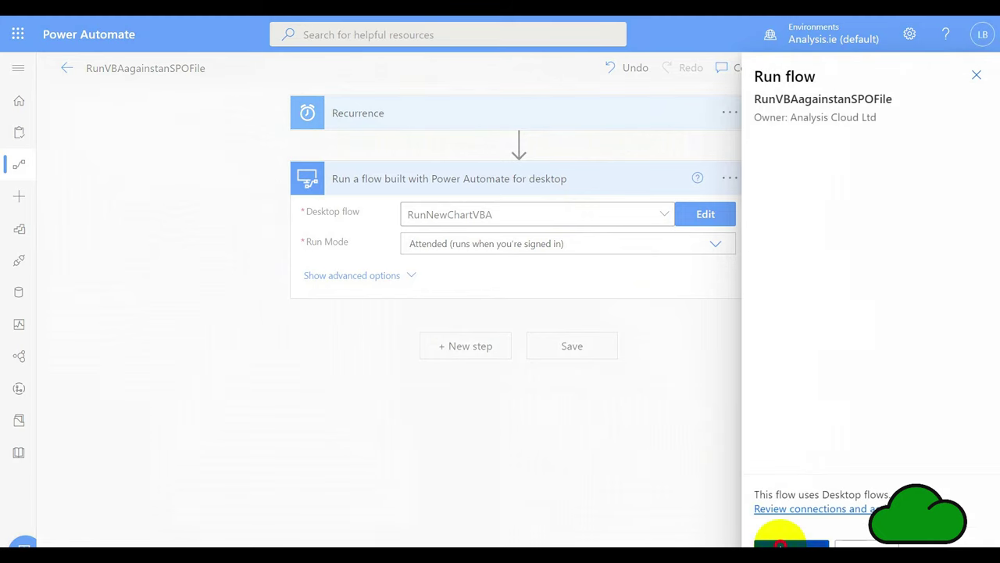
{"action": "left_click", "coordinate": [782, 543]}
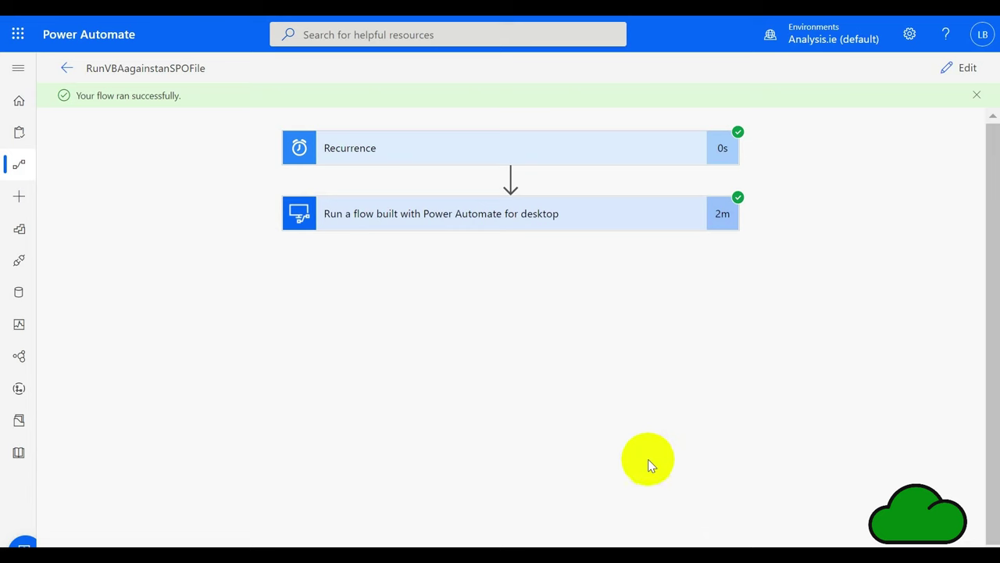
Step: Inspect the desktop-flow and Recurrence run details, then view the Age Chart652022018 sheet in the workbook
{"action": "left_click", "coordinate": [622, 215]}
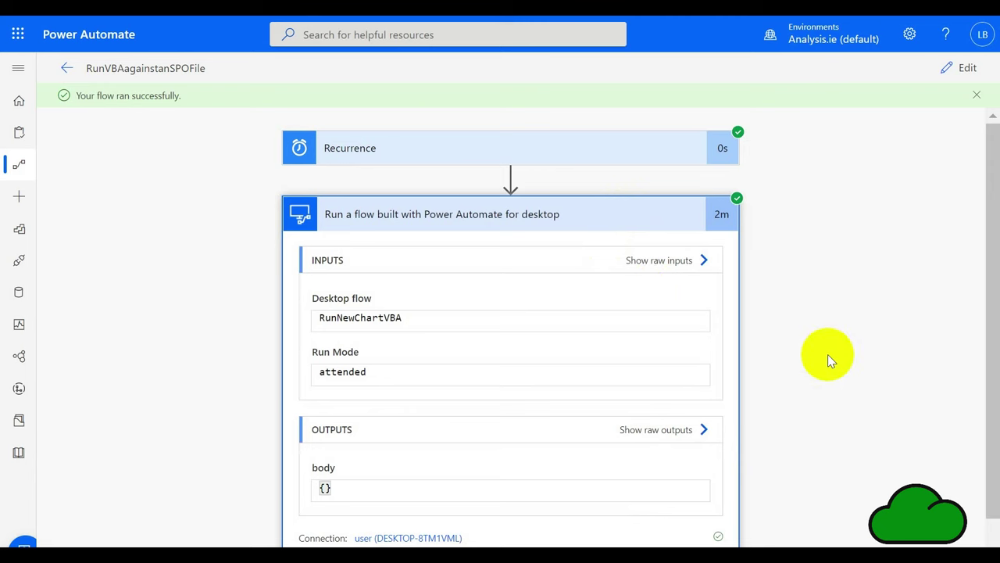
{"action": "scroll", "coordinate": [830, 358], "scroll_direction": "down", "scroll_amount": 1}
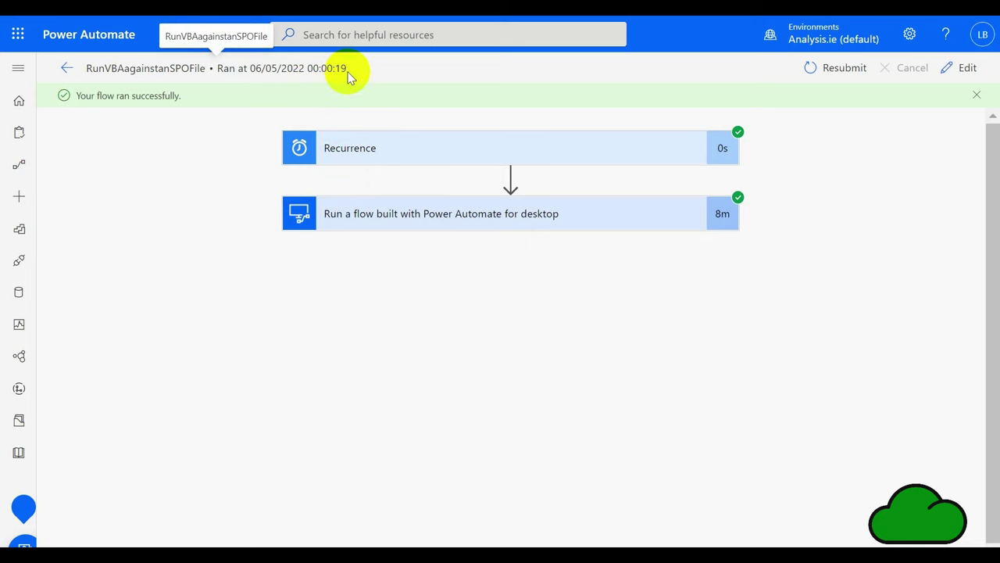
{"action": "left_click", "coordinate": [375, 139]}
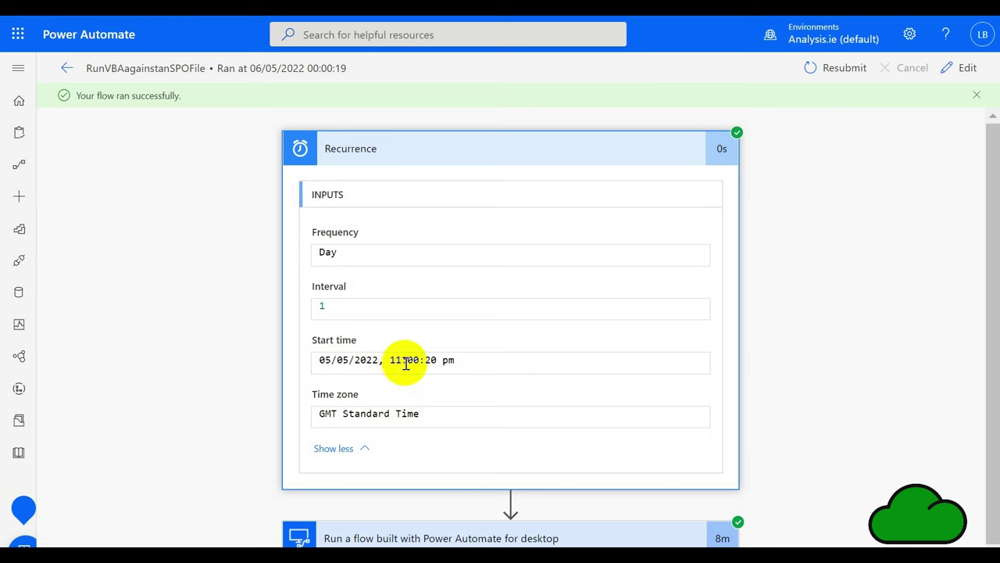
{"action": "left_click", "coordinate": [550, 148]}
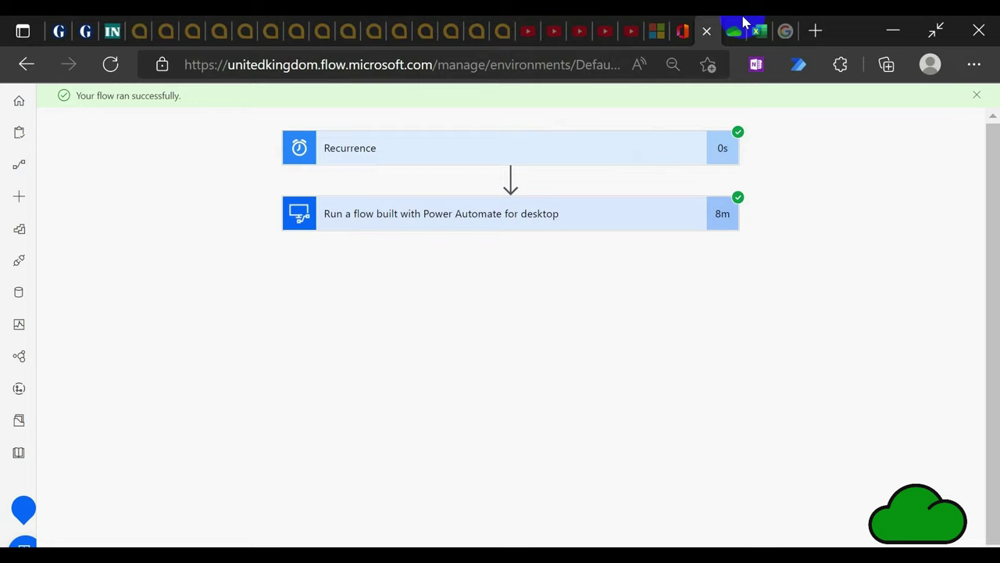
{"action": "left_click", "coordinate": [734, 32]}
{"action": "left_click", "coordinate": [759, 32]}
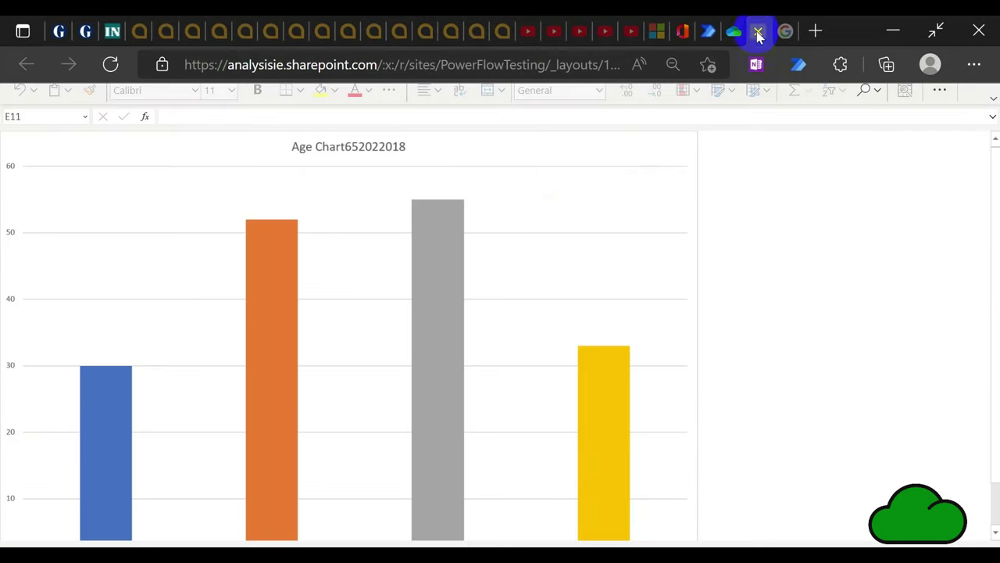